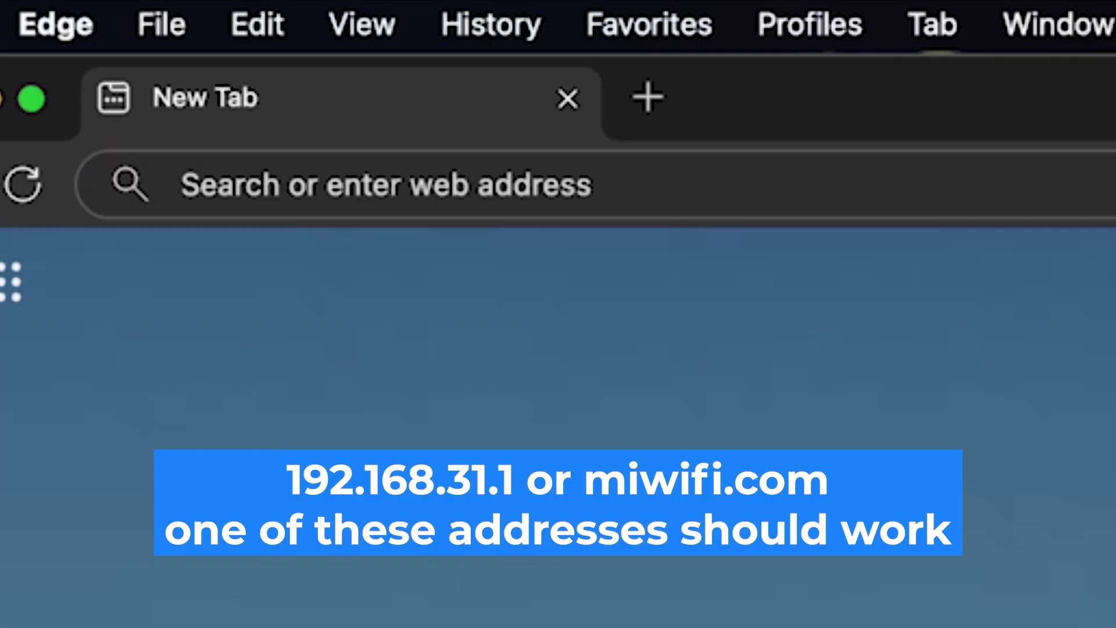
Step: Go to 192.168.1.1 in Edge and log in to the router with the administrator password
left_click(571, 188)
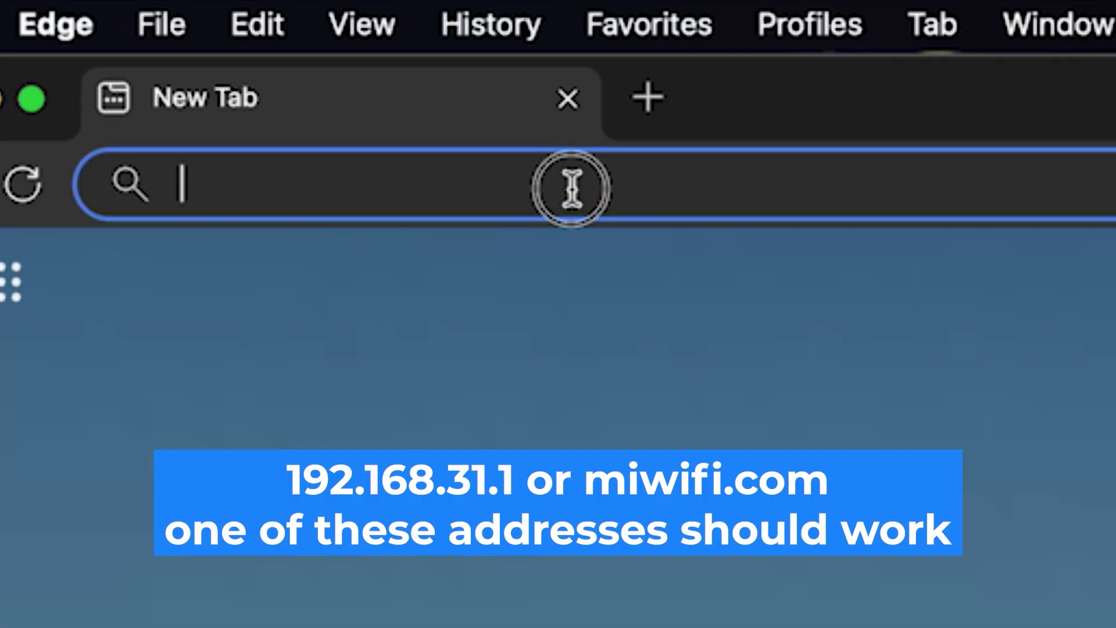
type("192.16")
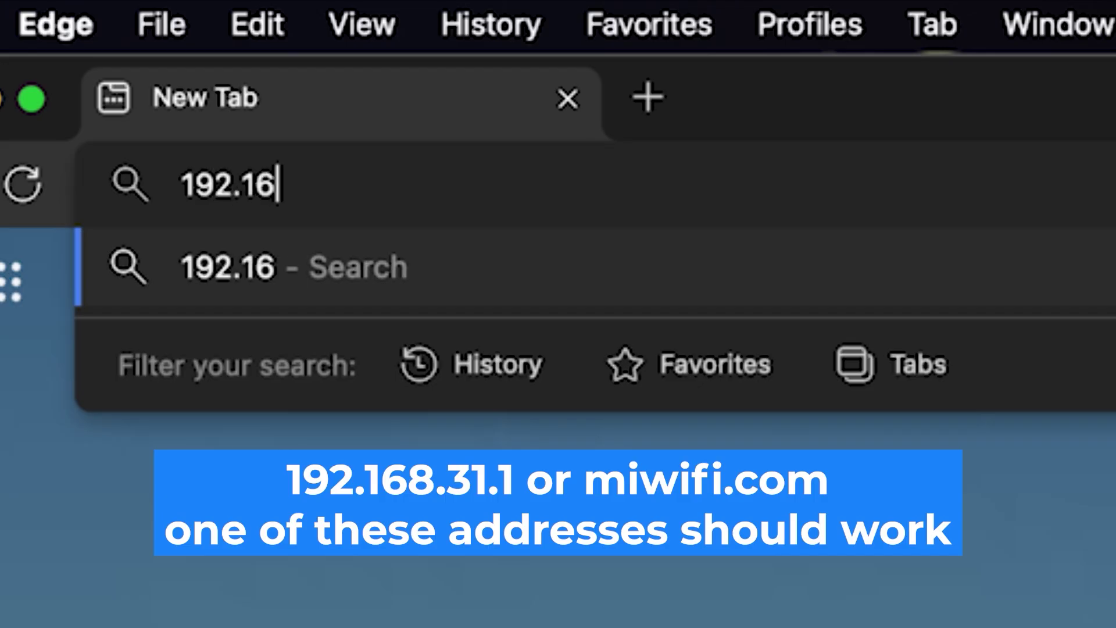
type("8.1.1")
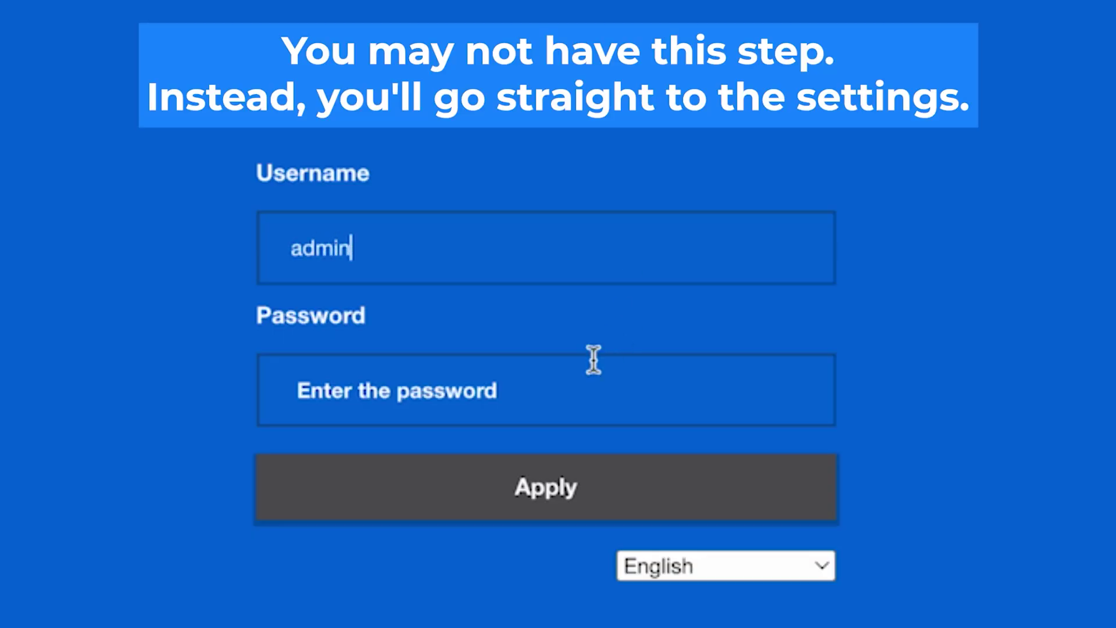
left_click(556, 398)
type("admin")
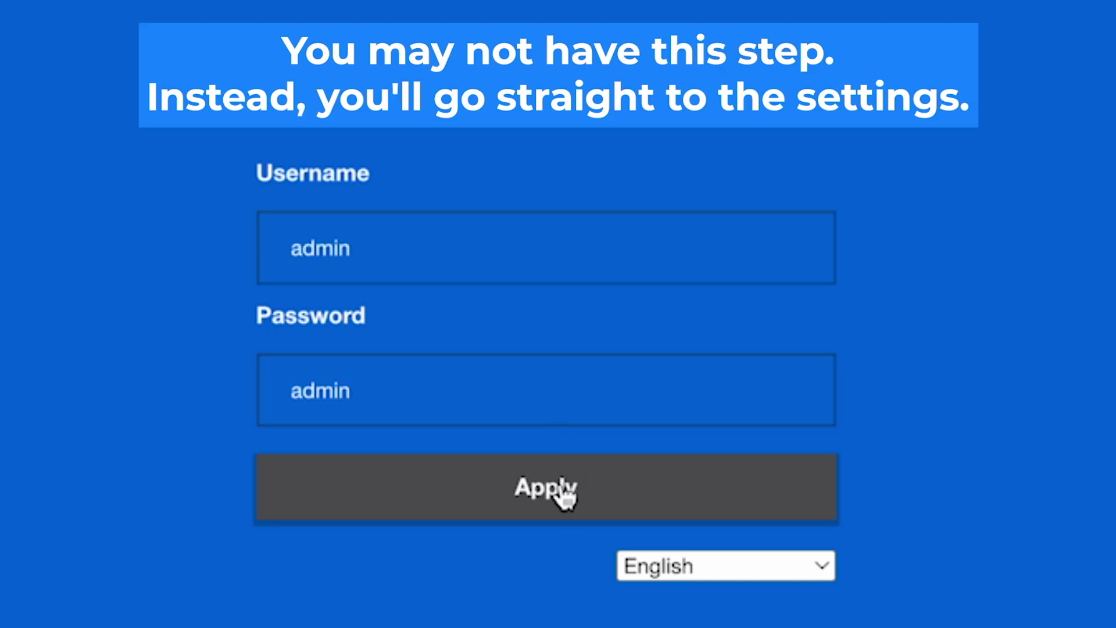
left_click(561, 494)
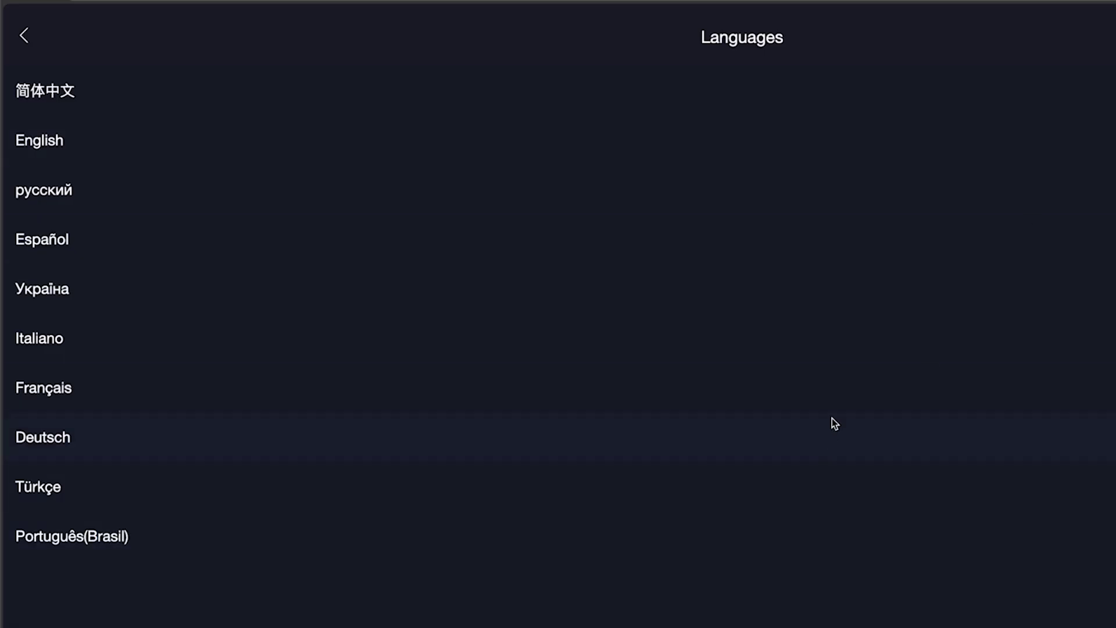
Step: Choose English, accept the user agreement, pick Germany as the region, and start the setup
left_click(861, 134)
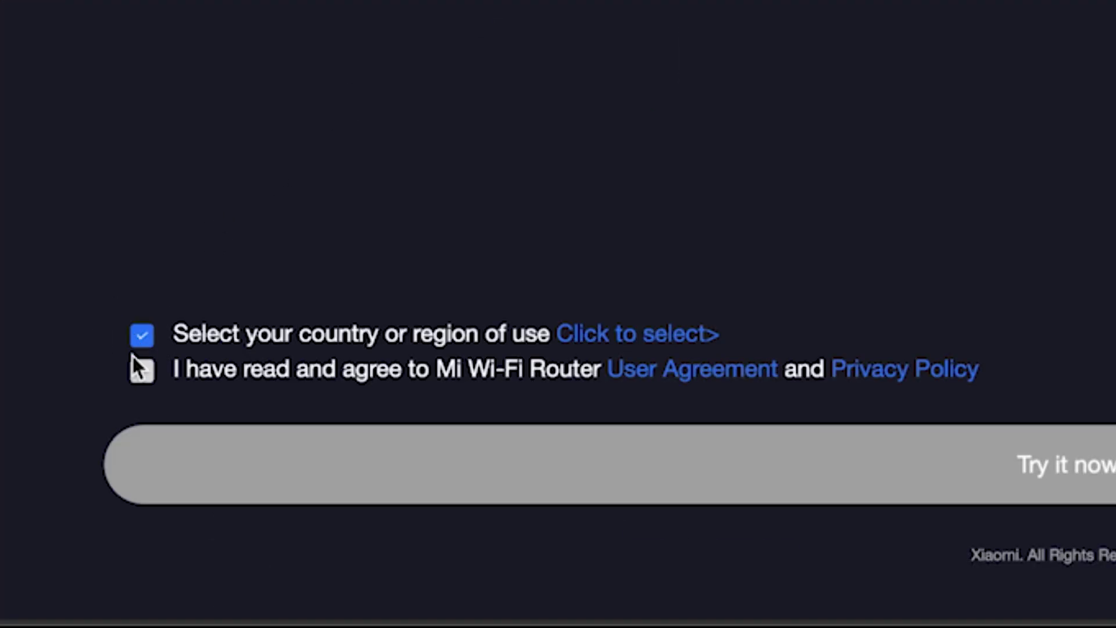
left_click(139, 374)
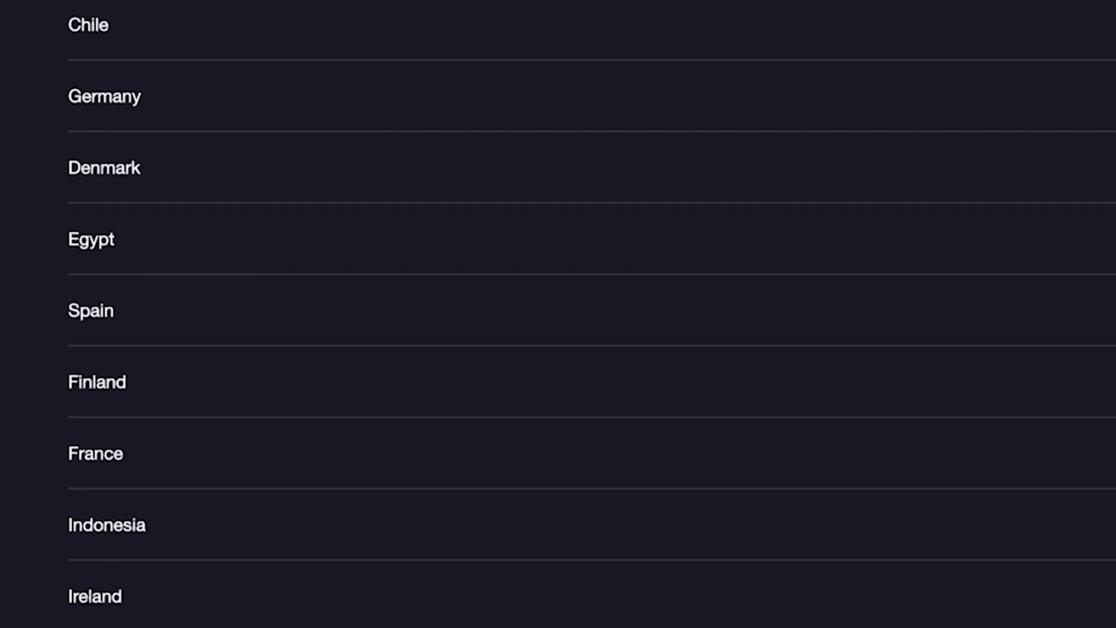
scroll(591, 314, "down", 20)
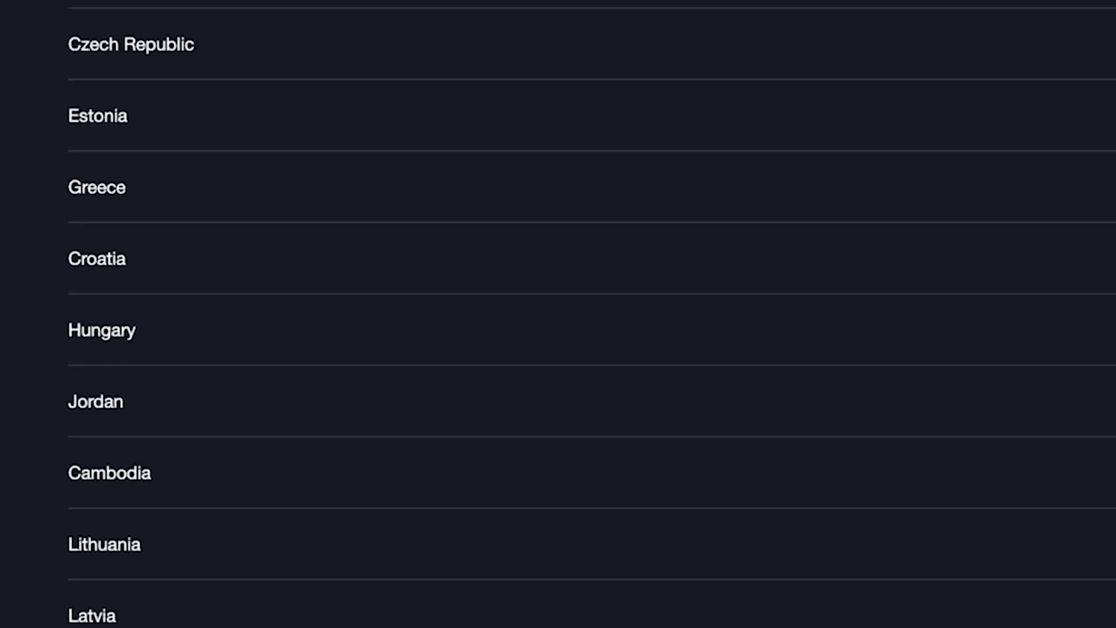
scroll(591, 314, "up", 20)
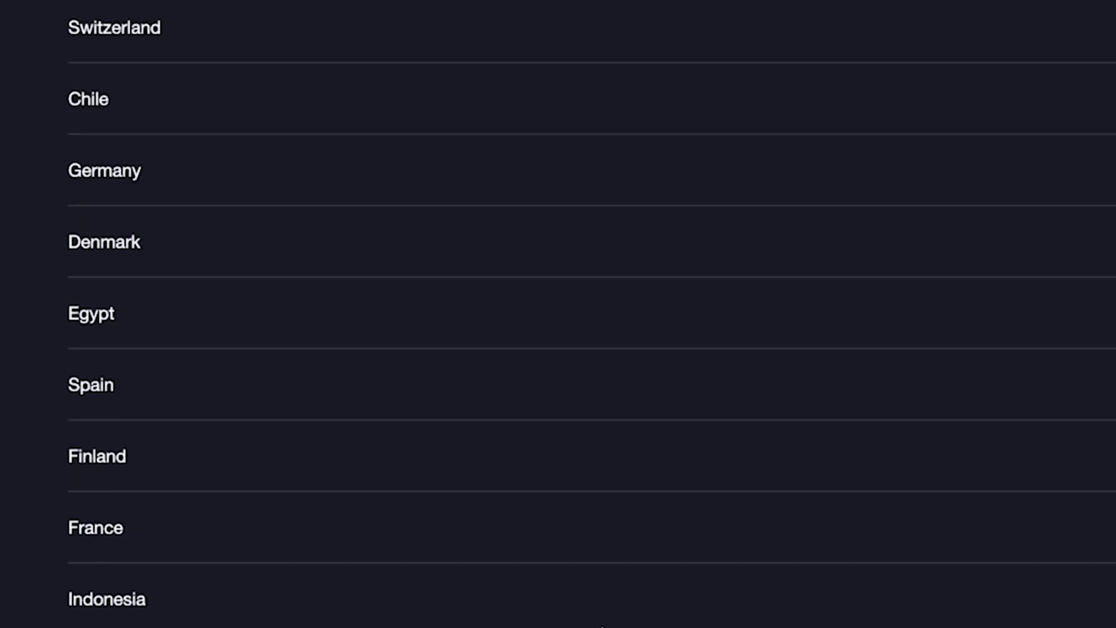
scroll(386, 349, "up", 3)
left_click(384, 338)
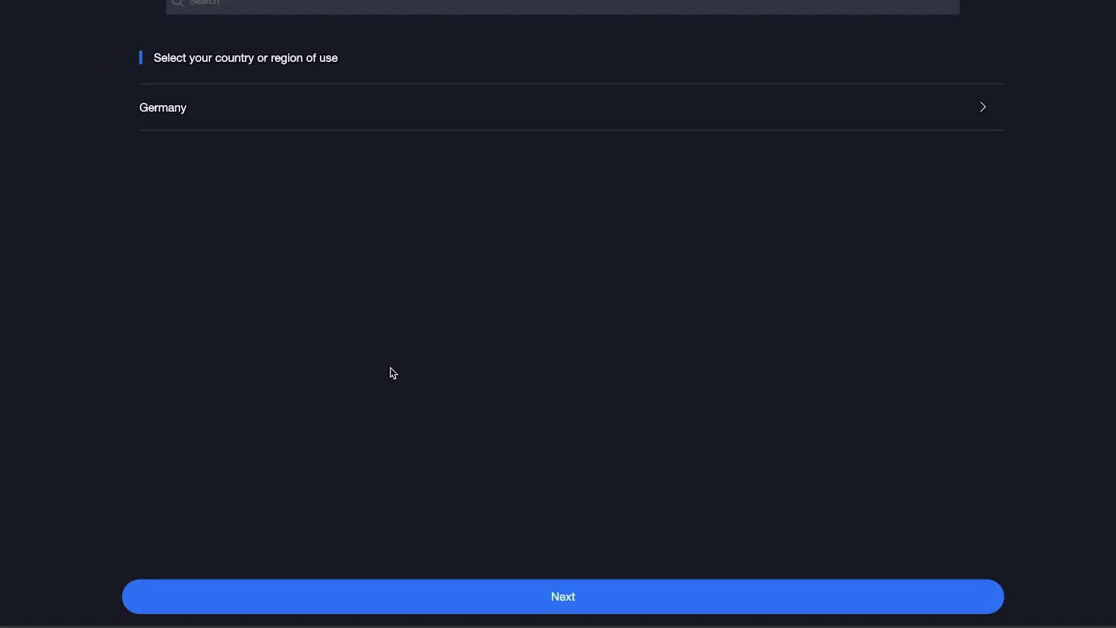
left_click(601, 596)
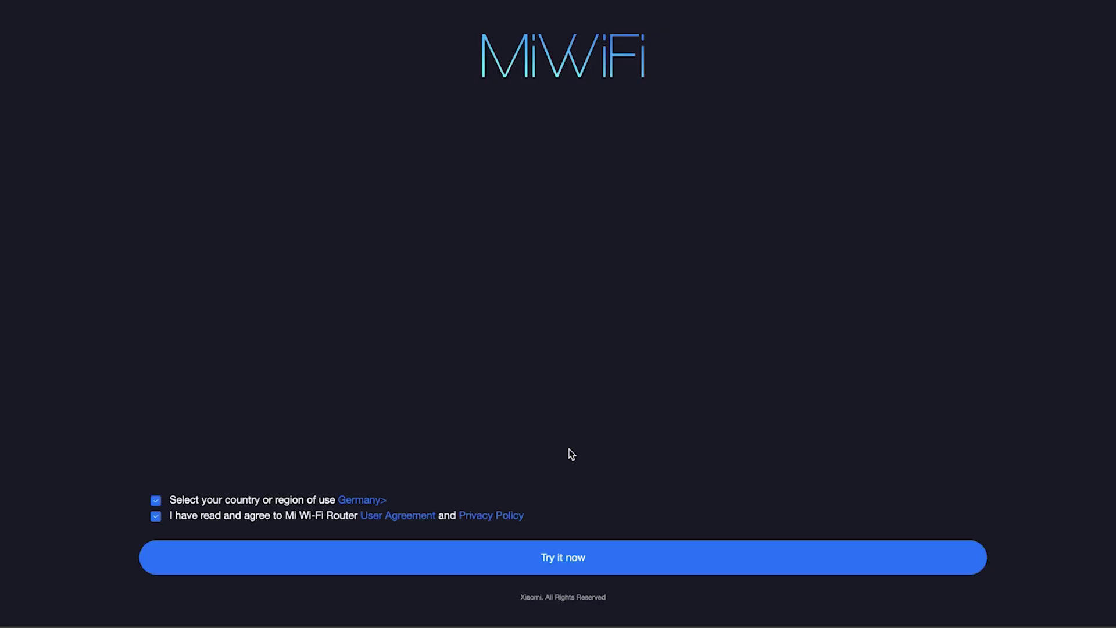
left_click(554, 558)
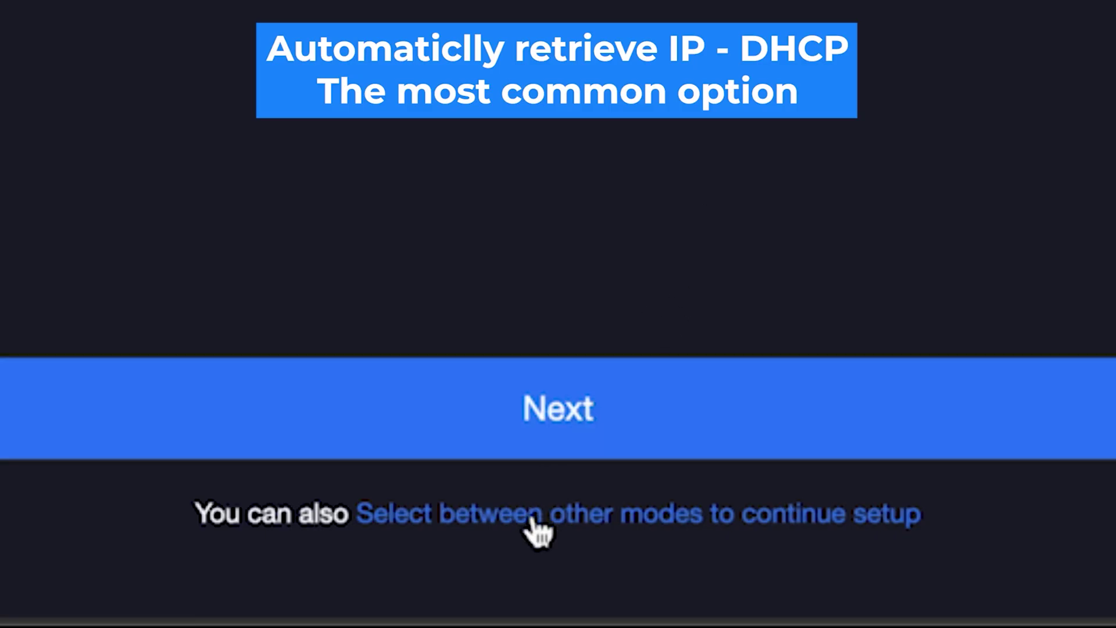
Step: View the other internet connection modes, then continue to the Wi-Fi settings step
left_click(538, 527)
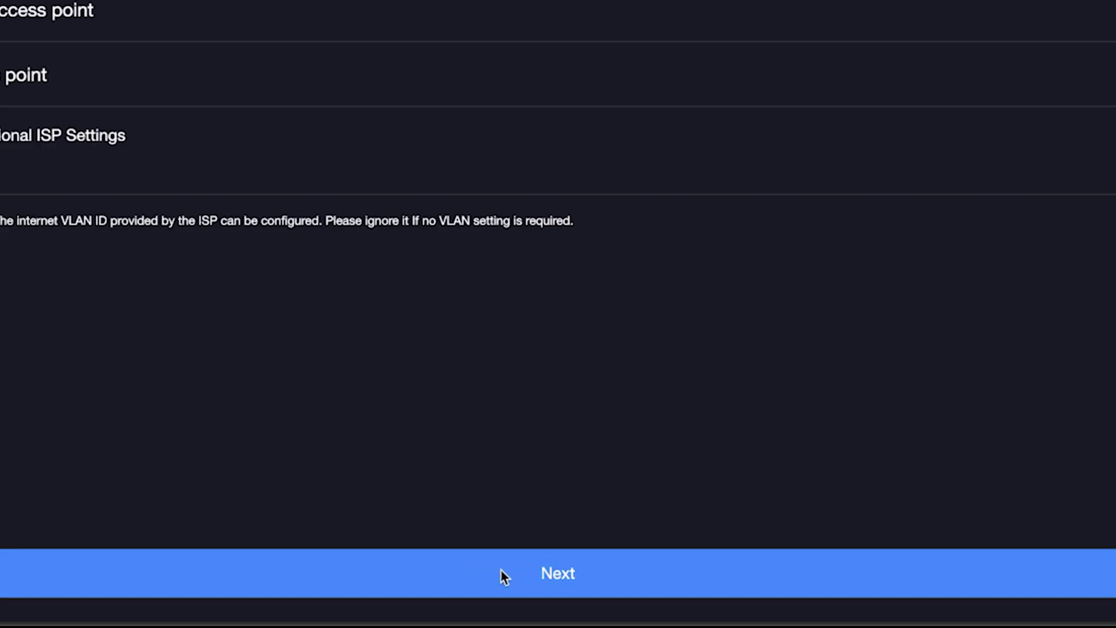
left_click(501, 575)
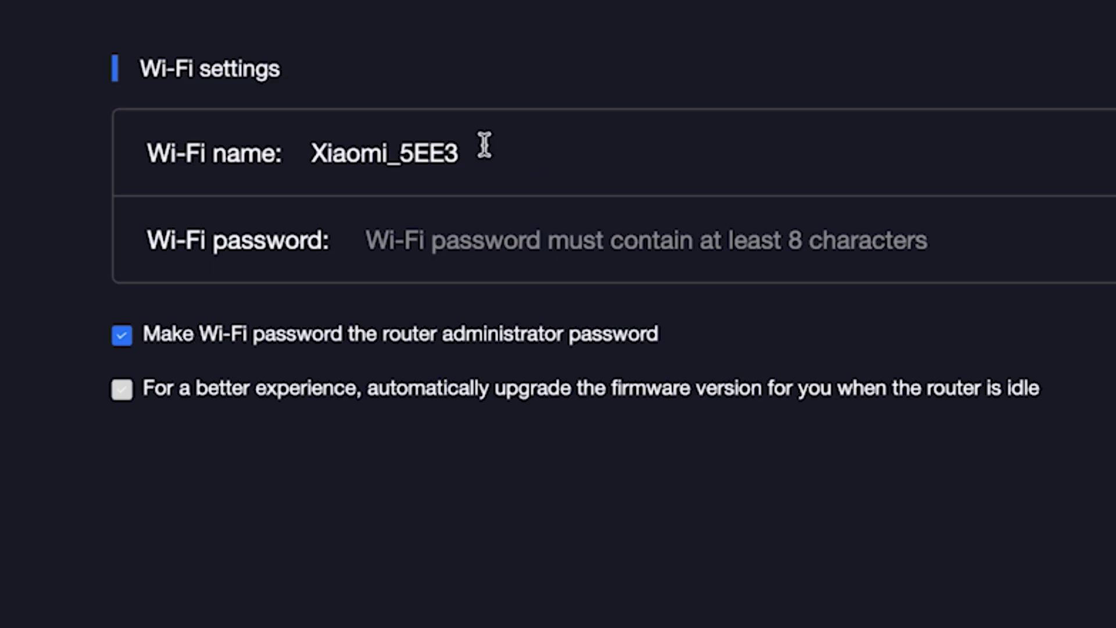
Step: Rename the Wi-Fi network from Xiaomi_5EE3 to Xiaomi and enter its password
left_click(444, 150)
left_click_drag(390, 152, 541, 164)
key("BackSpace")
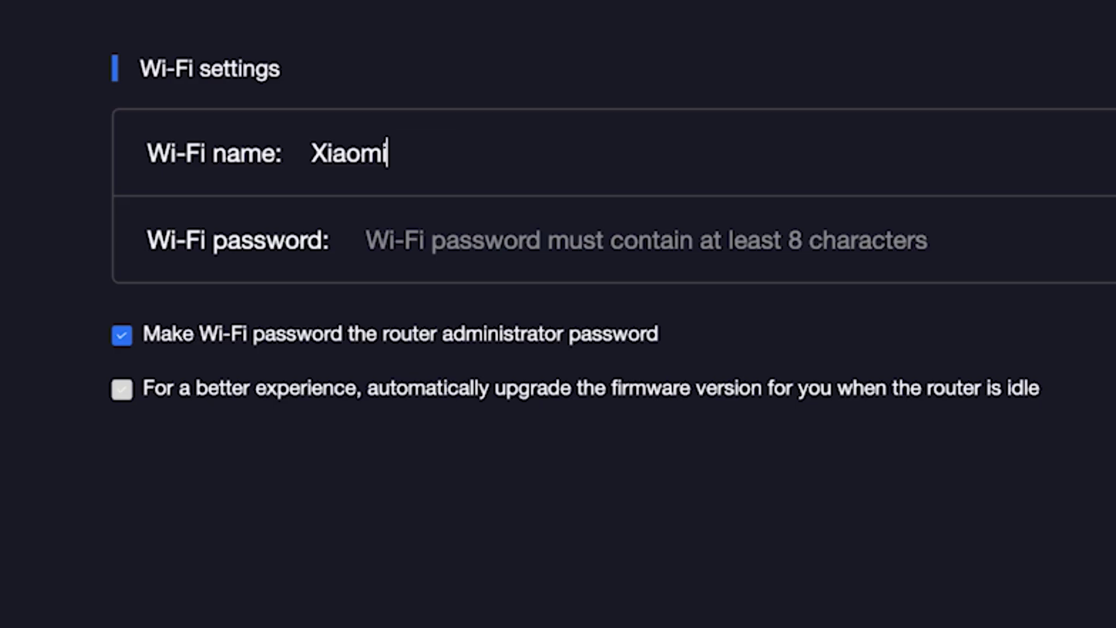
left_click(522, 240)
type("••••••••••")
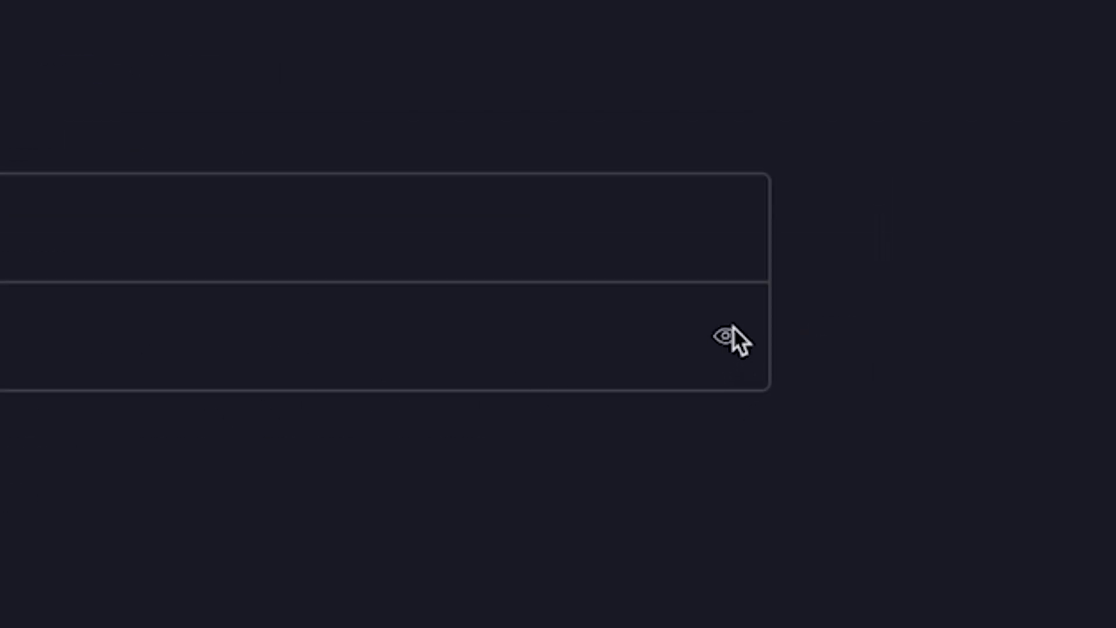
left_click(731, 332)
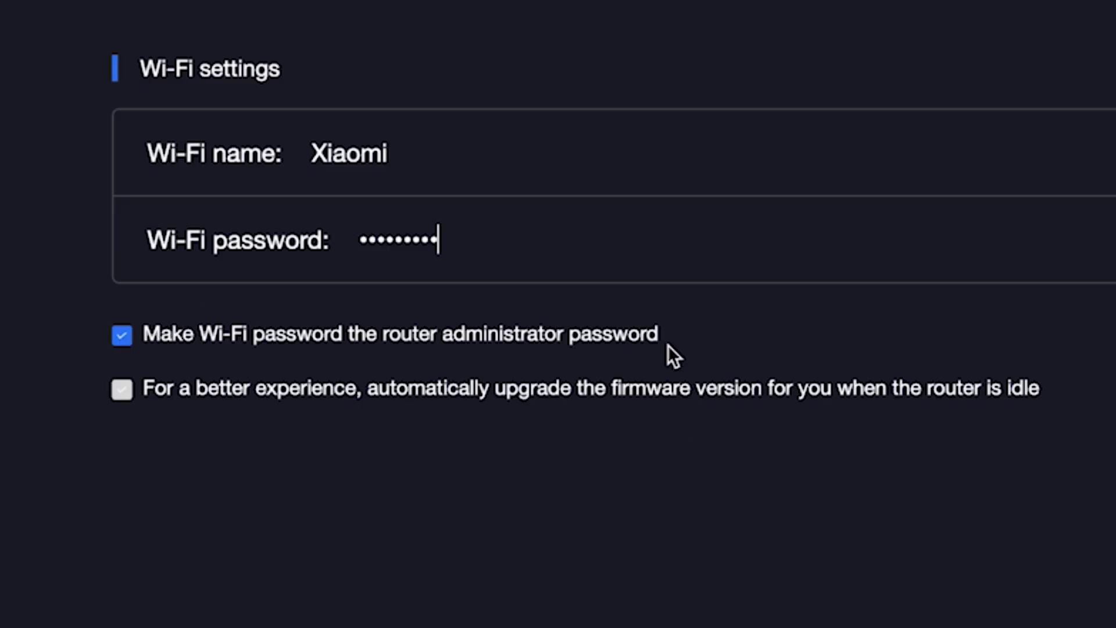
Step: Stop using the Wi-Fi password for admin, set a separate admin password, and apply
left_click(127, 337)
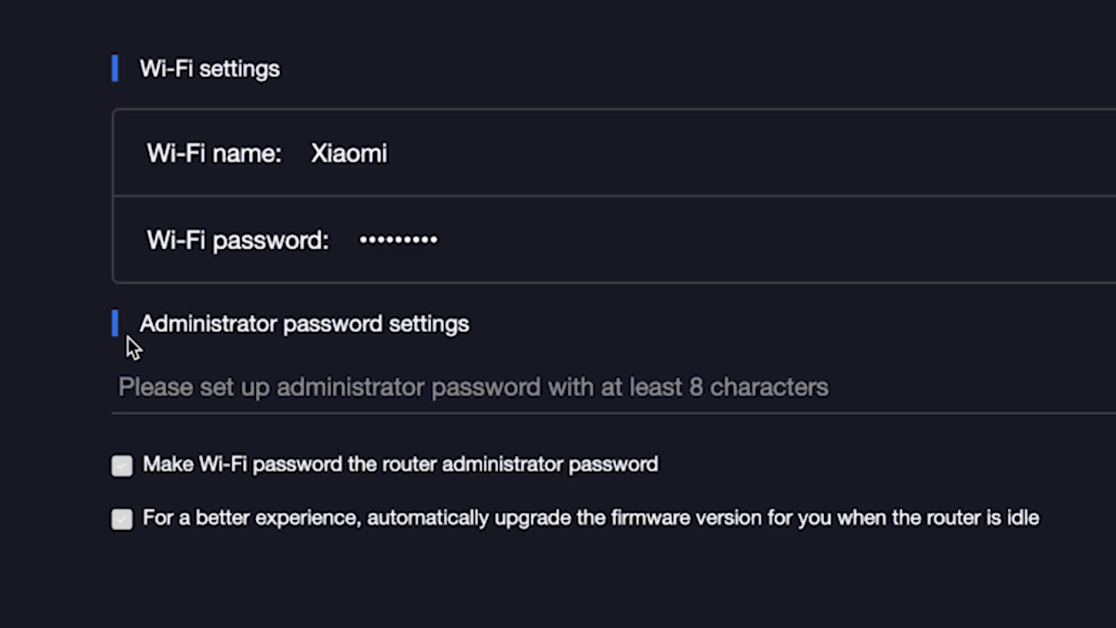
left_click(194, 390)
type("•••••")
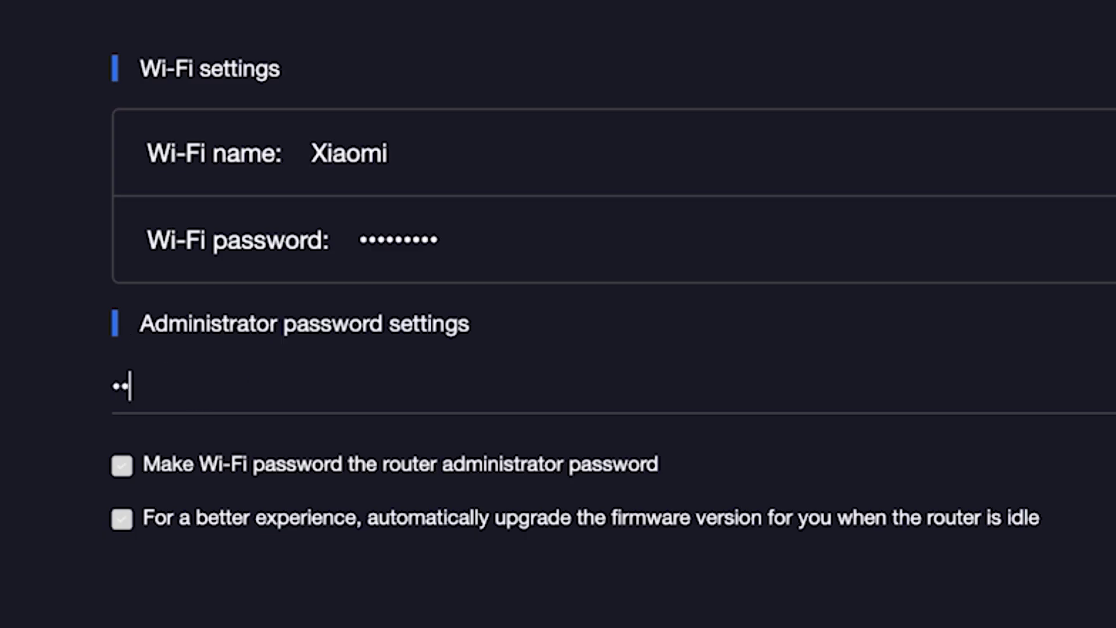
type("•••")
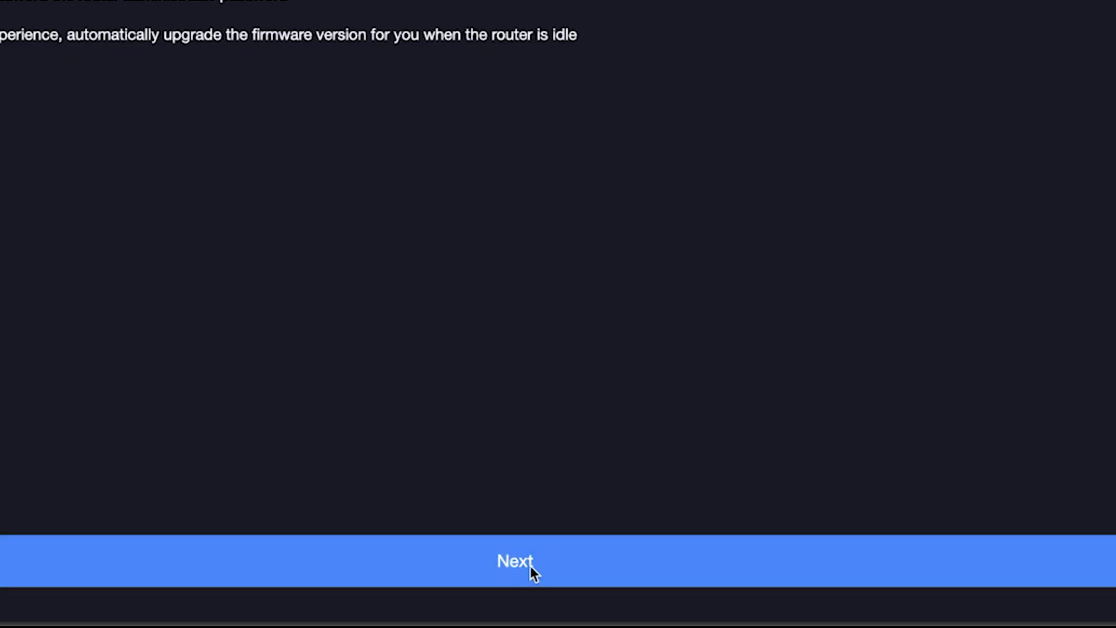
left_click(530, 566)
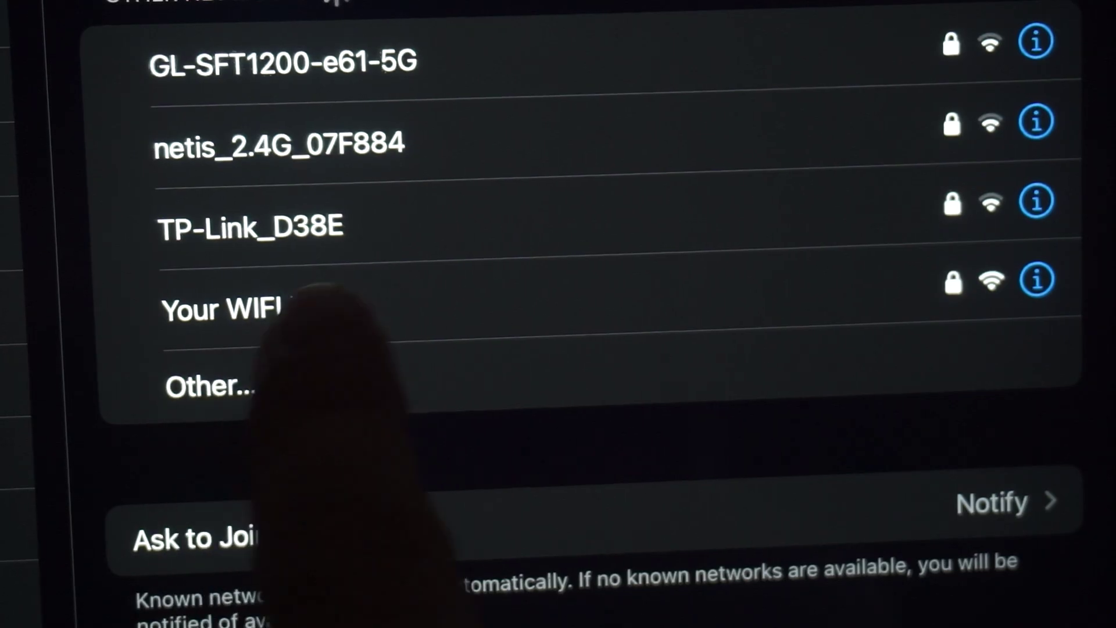
Step: Join the newly created Xiaomi Wi-Fi network on the phone
left_click(326, 305)
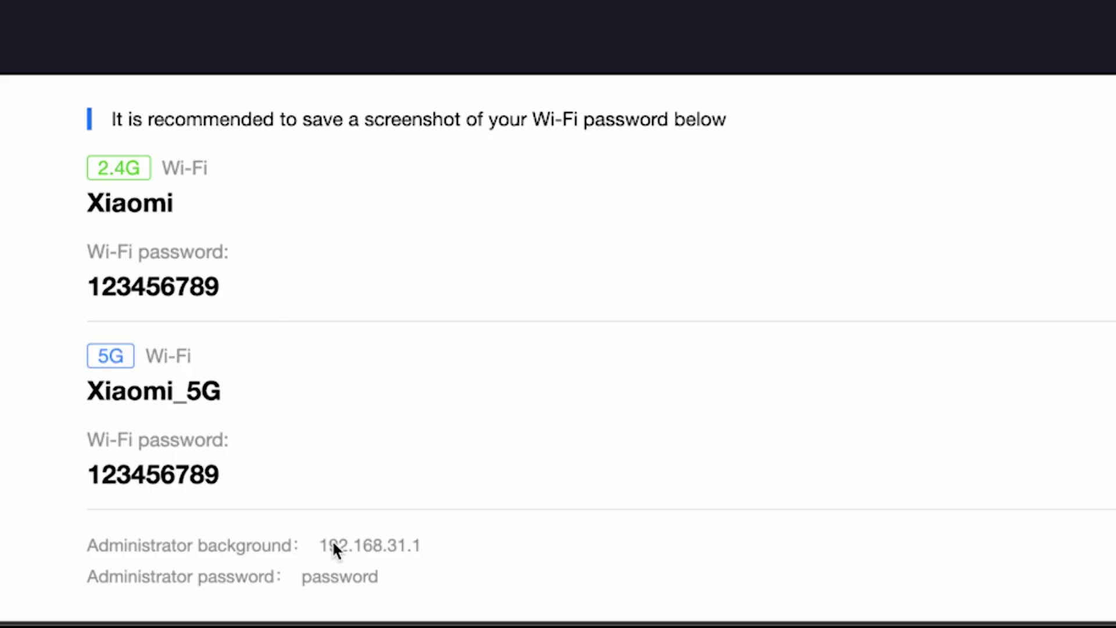
Step: Sign in to the router admin at 192.168.31.1 with the admin password
left_click(361, 543)
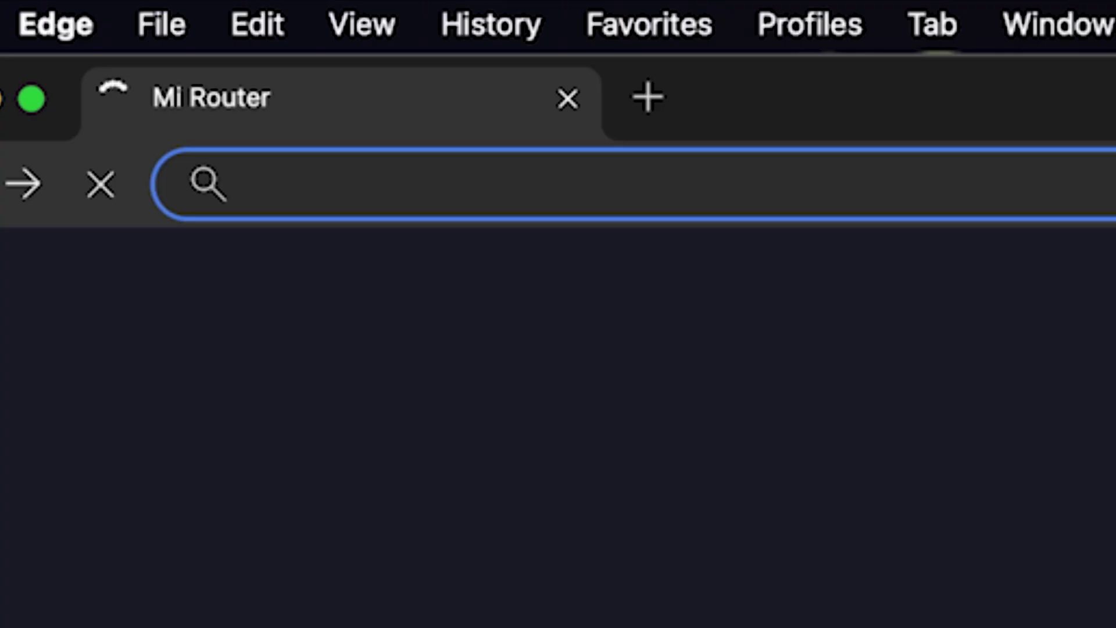
type("19")
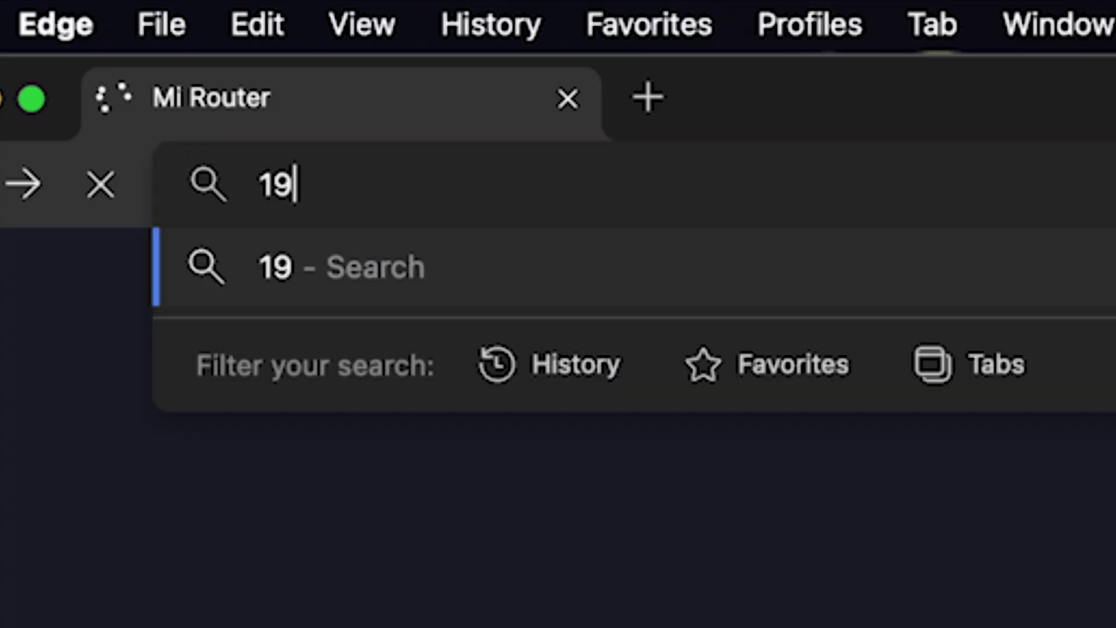
type("2.168.31.1")
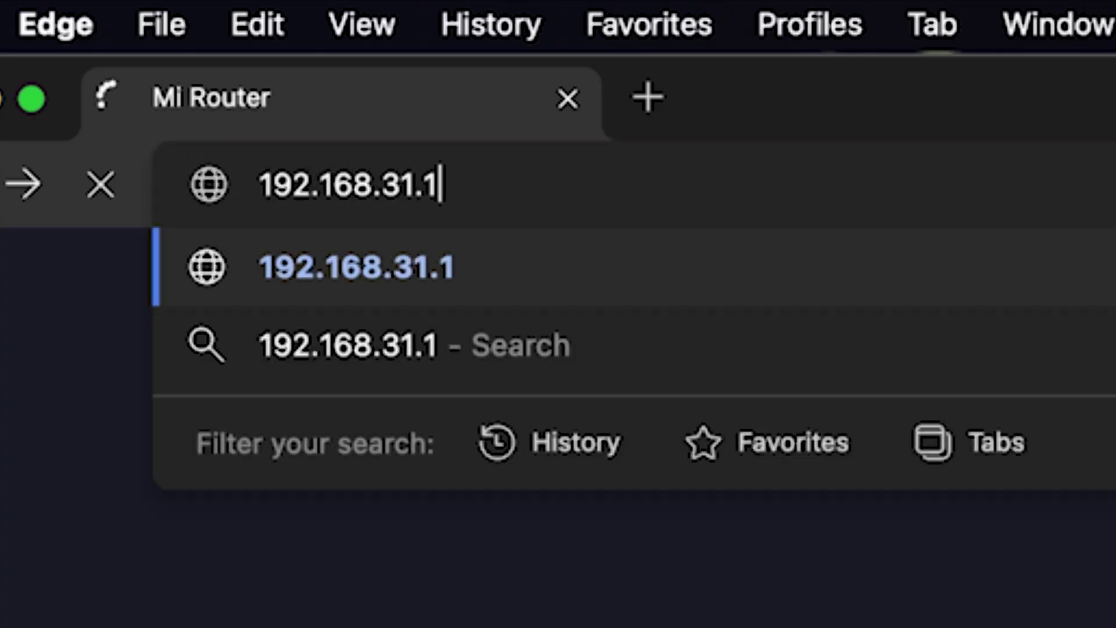
key("Return")
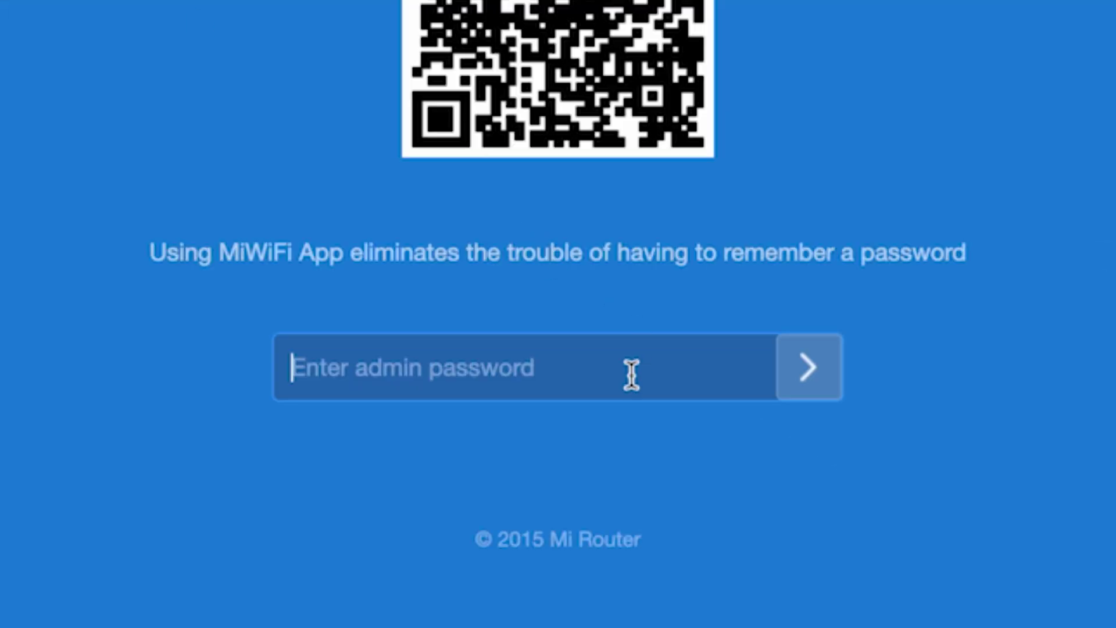
type("•••••••••")
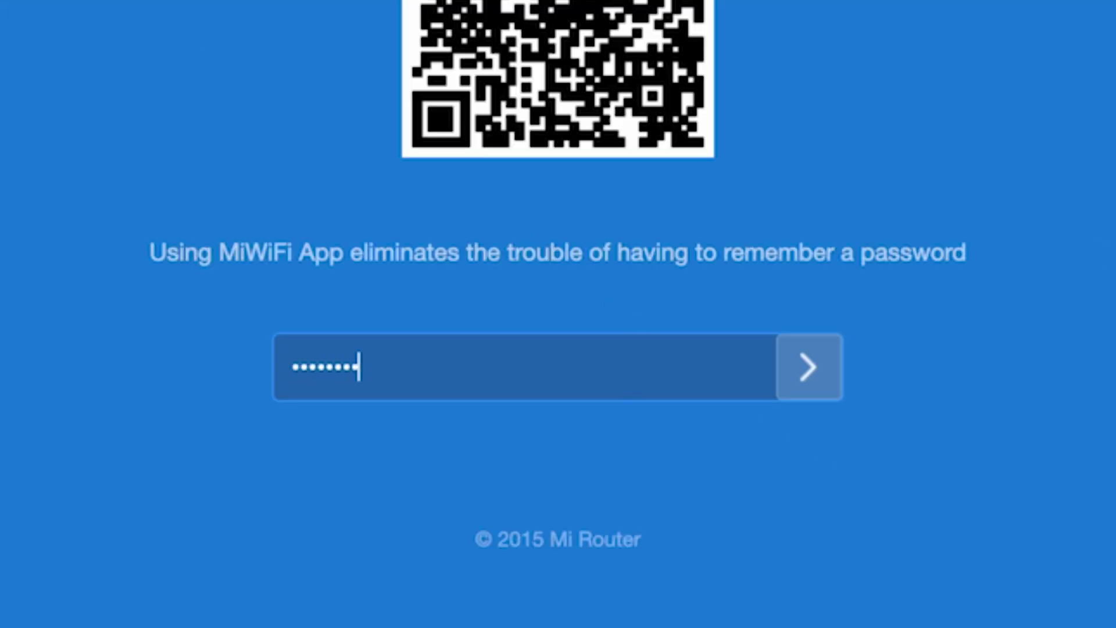
left_click(808, 366)
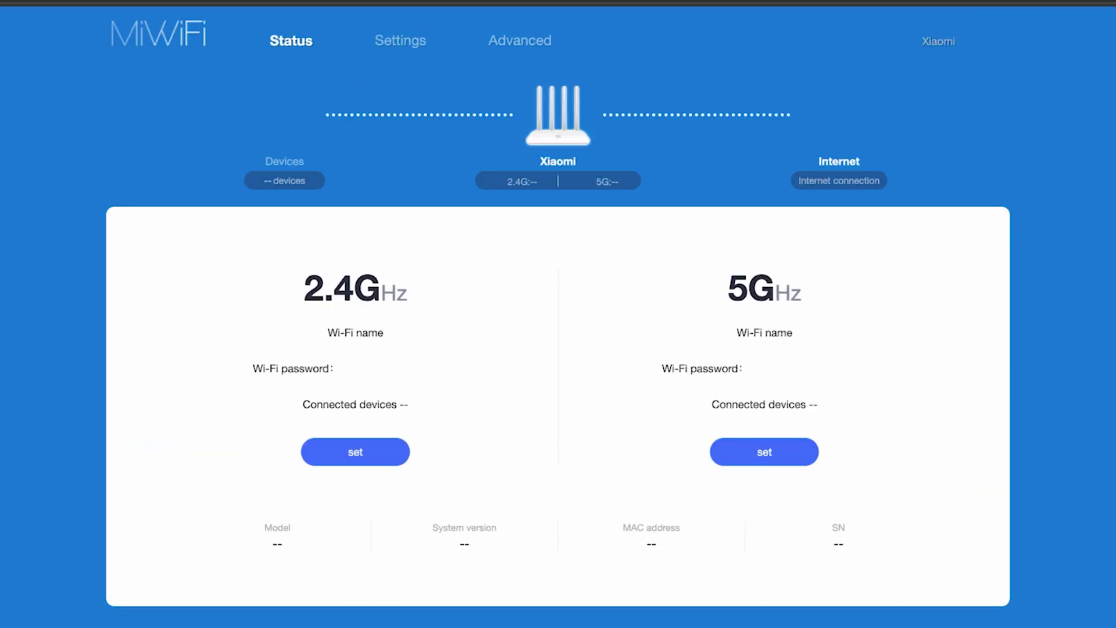
Step: Decline saving the password, then reboot the router from the Xiaomi account menu and confirm
left_click(954, 263)
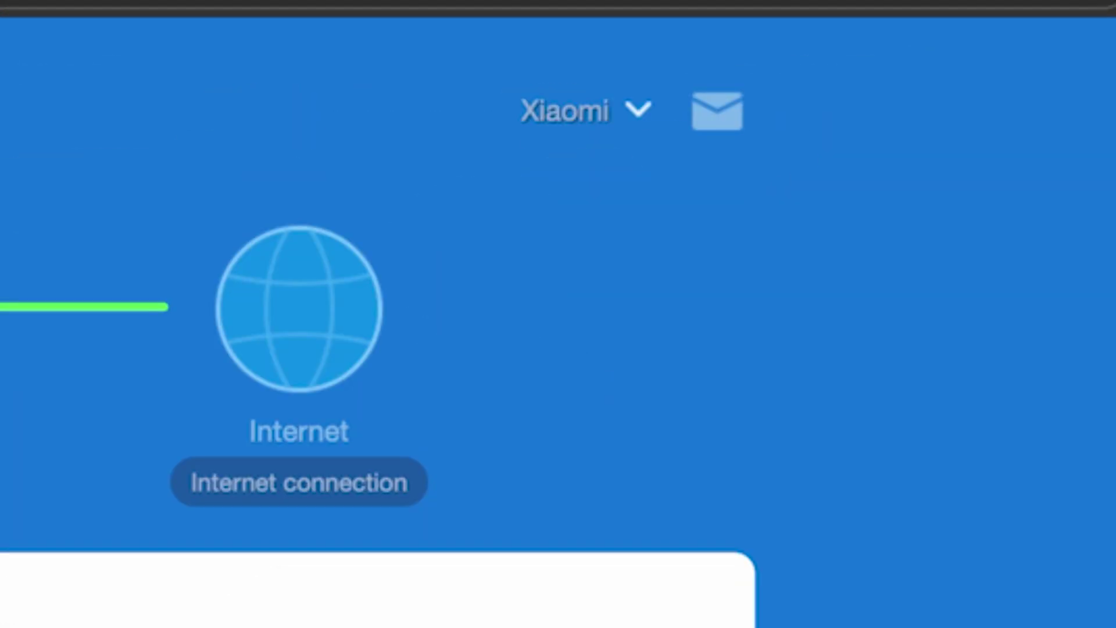
left_click(639, 115)
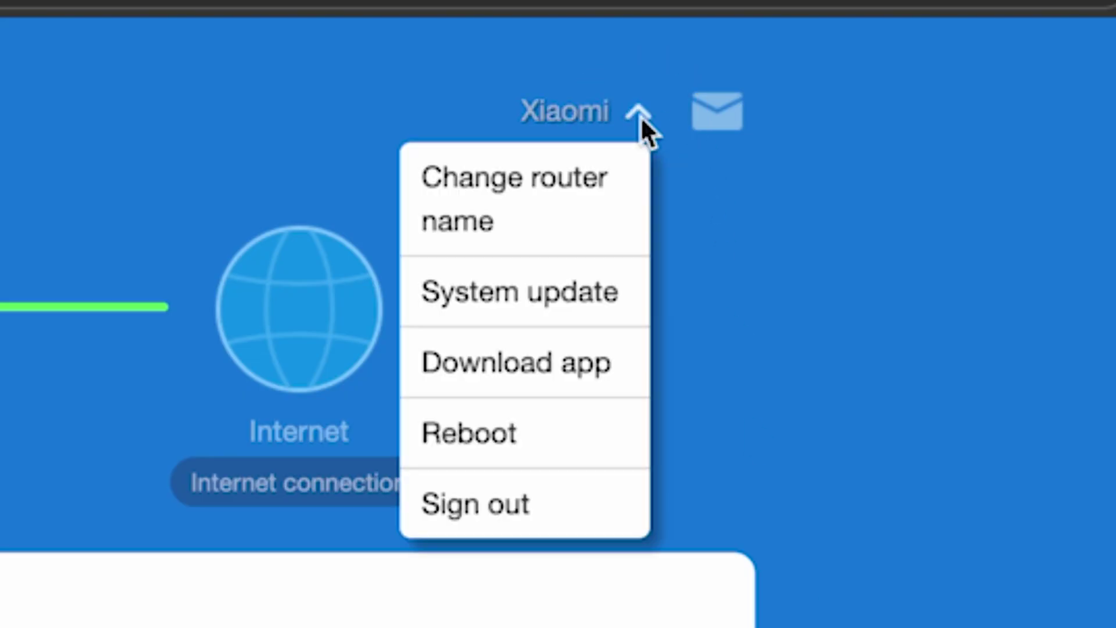
left_click(518, 442)
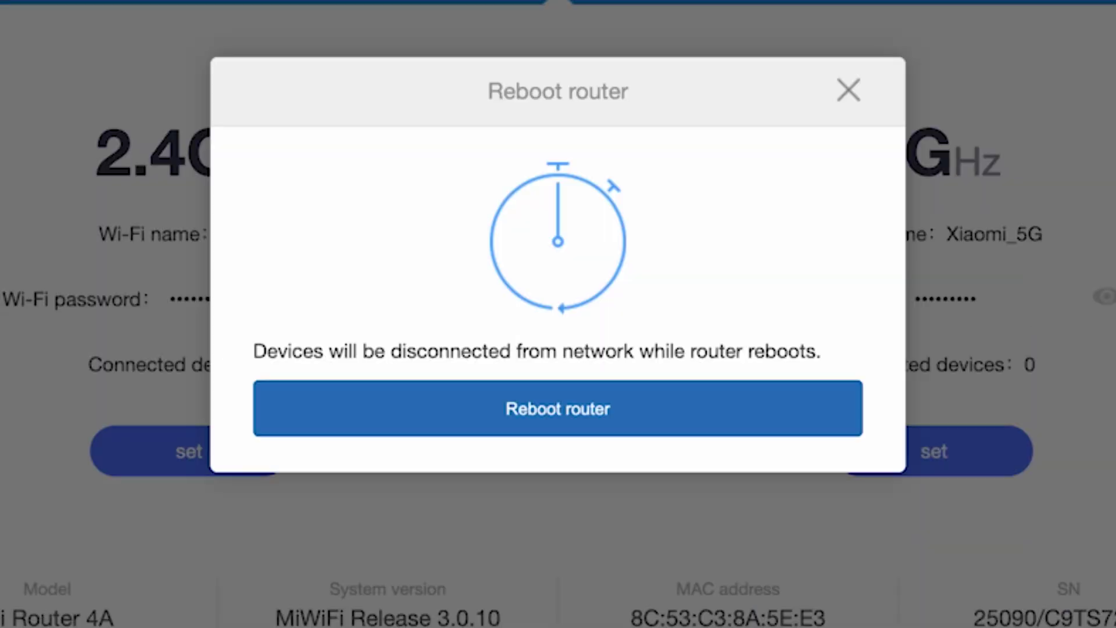
left_click(586, 427)
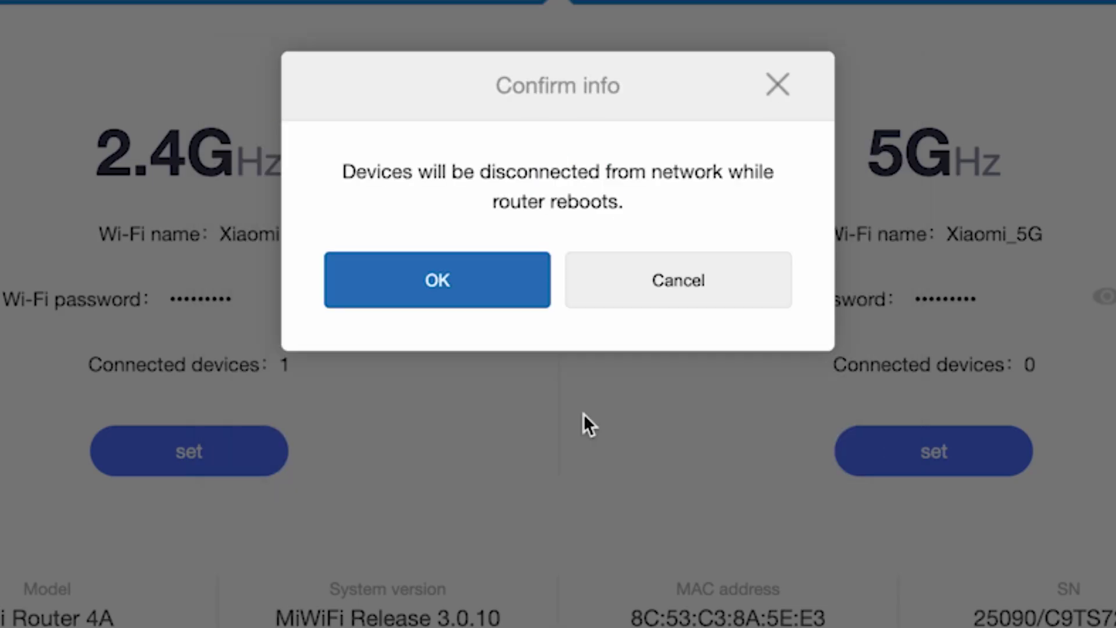
left_click(468, 283)
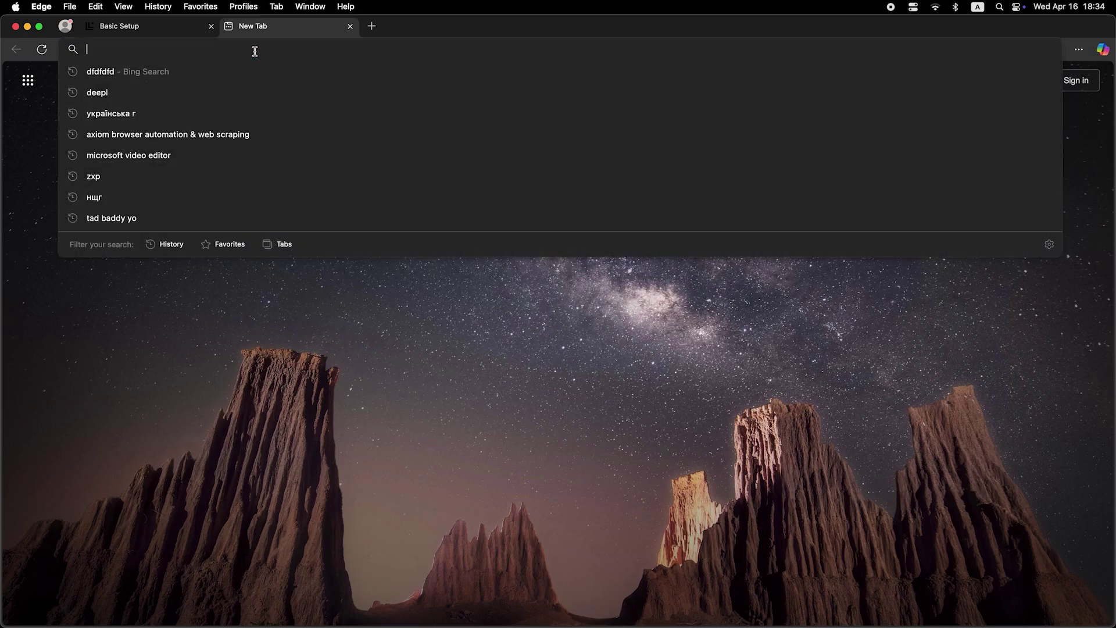
Step: Search 'dfdfdfdf' to test the internet, then sign back in with the admin password
type("dfdfdfdf")
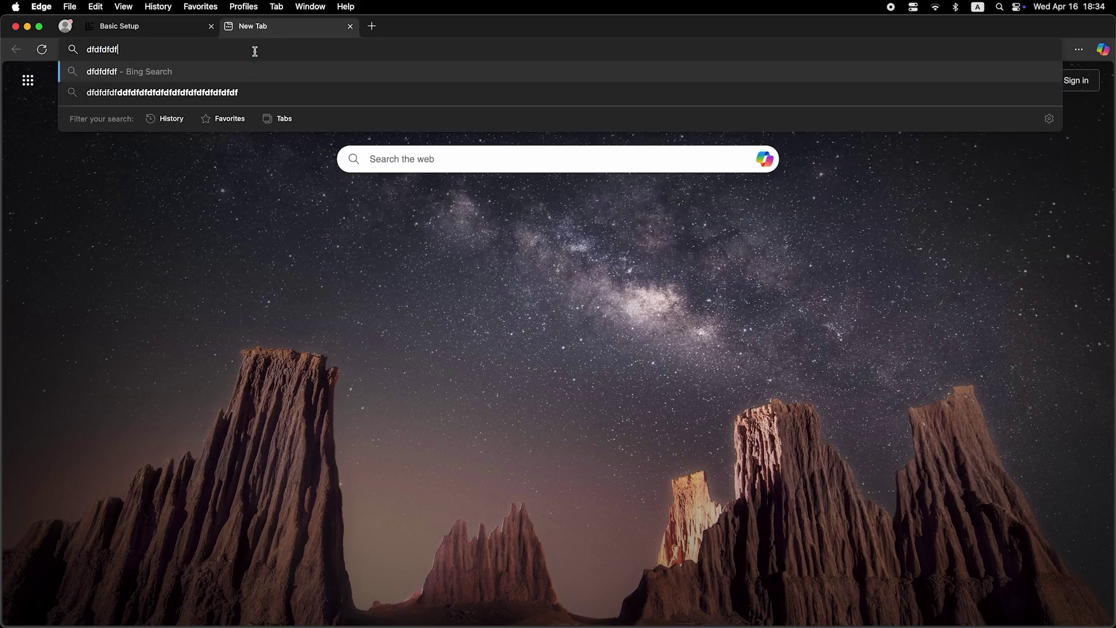
key("Return")
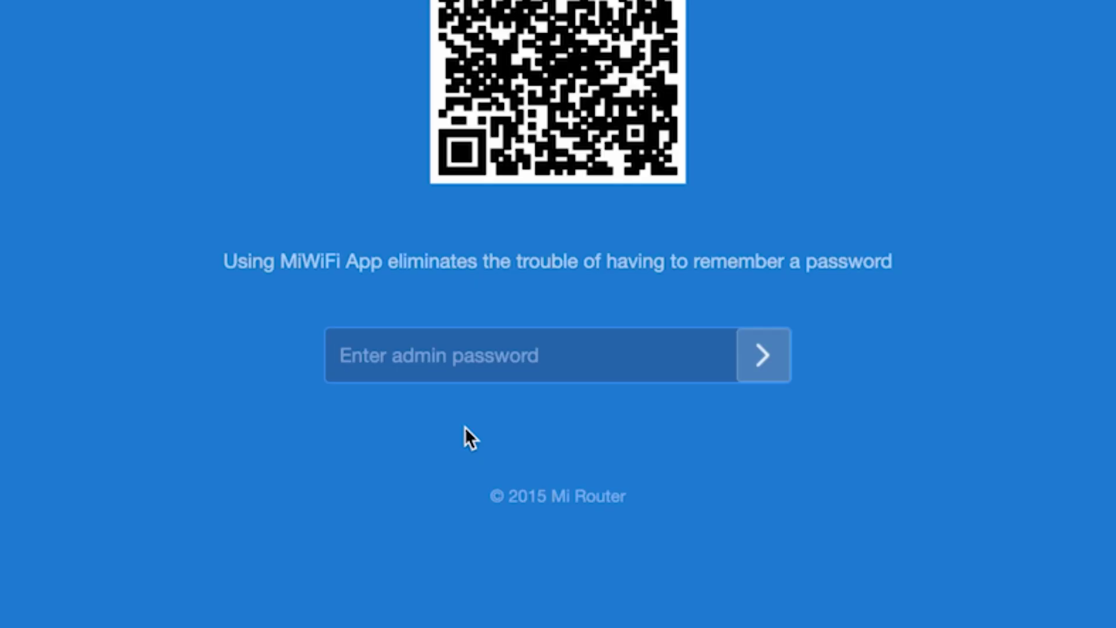
type("••")
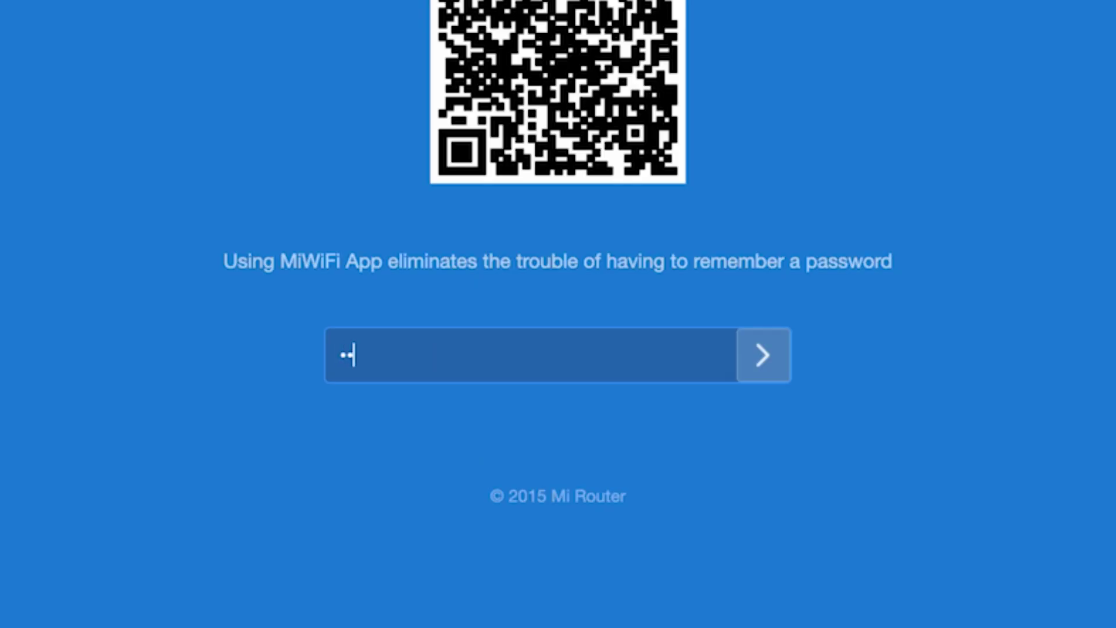
type("••••••")
left_click(759, 352)
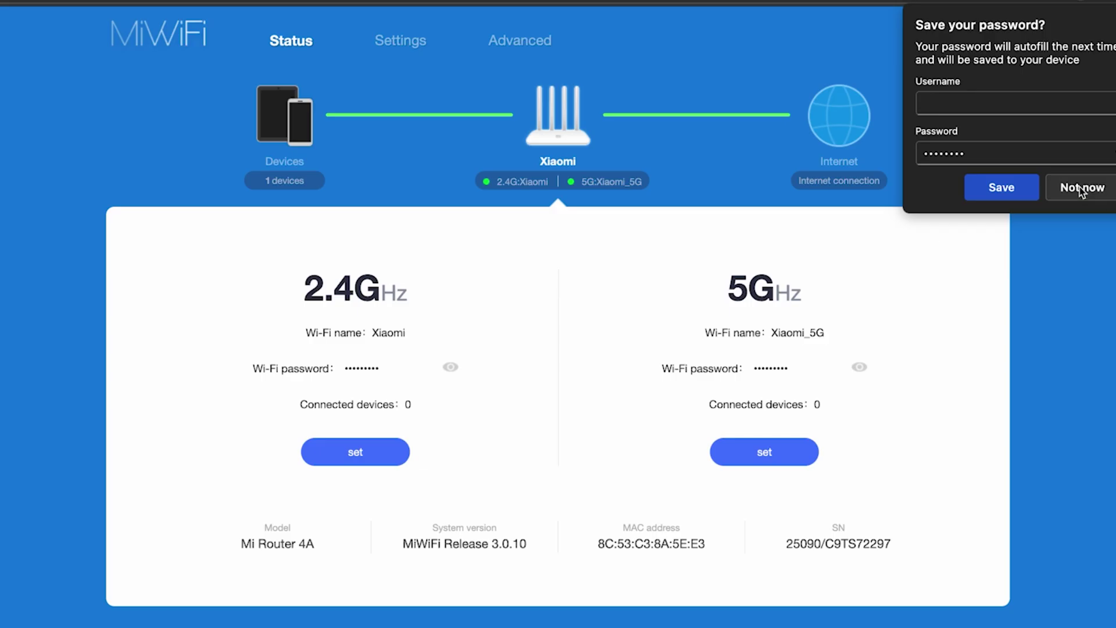
left_click(1080, 186)
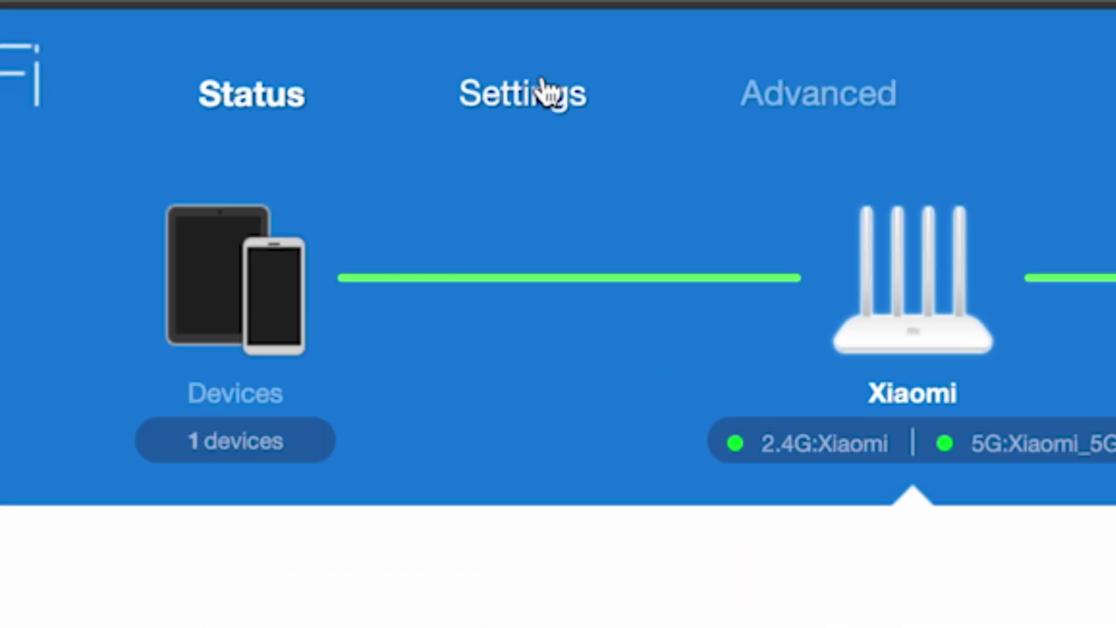
Step: Clone MAC address C8:A3:62:B0:D2:58 under Settings > Network settings and acknowledge success
left_click(546, 90)
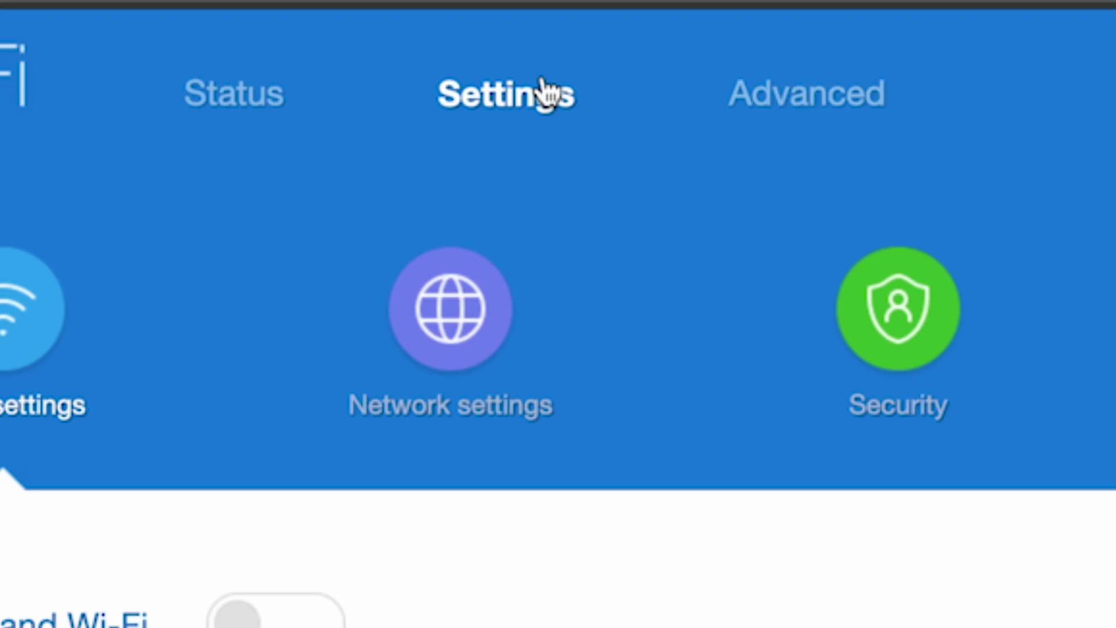
left_click(443, 314)
scroll(532, 164, "down", 10)
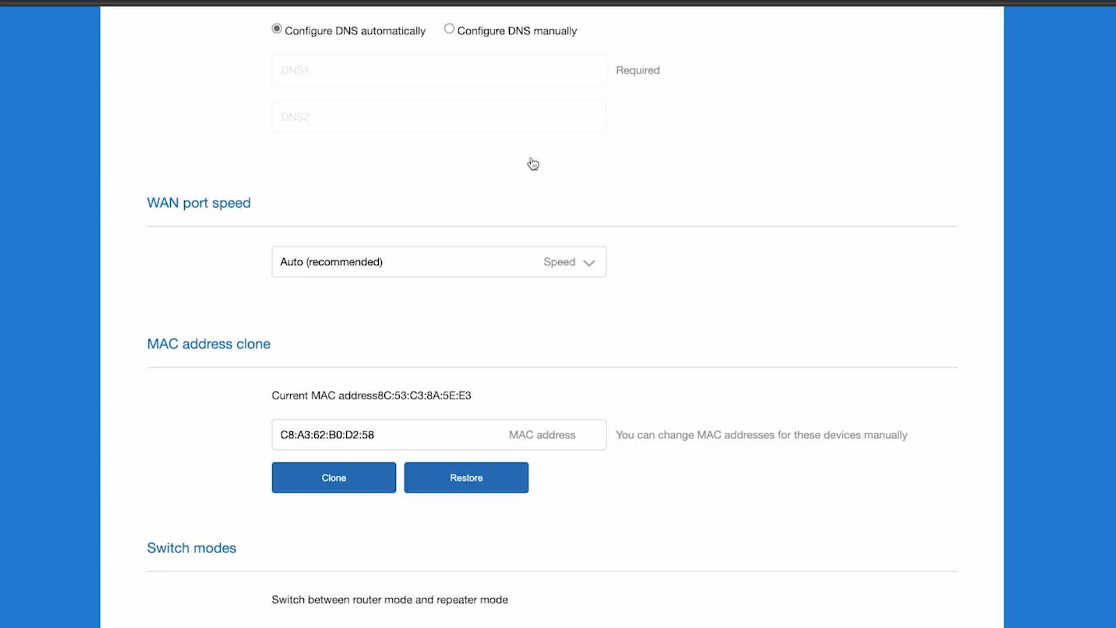
scroll(531, 164, "down", 3)
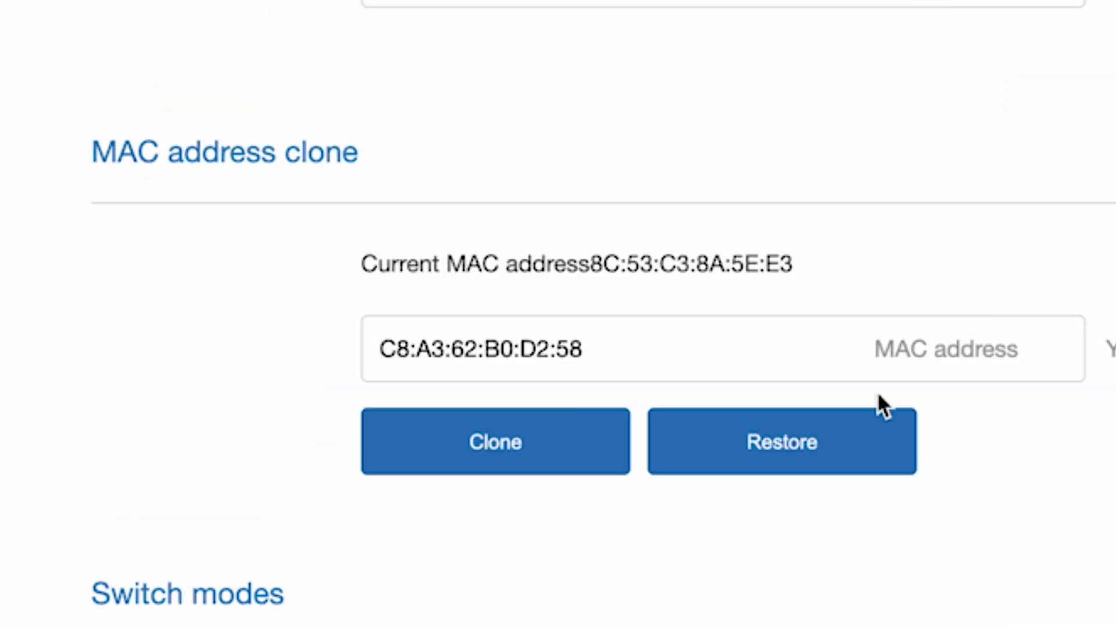
left_click(497, 442)
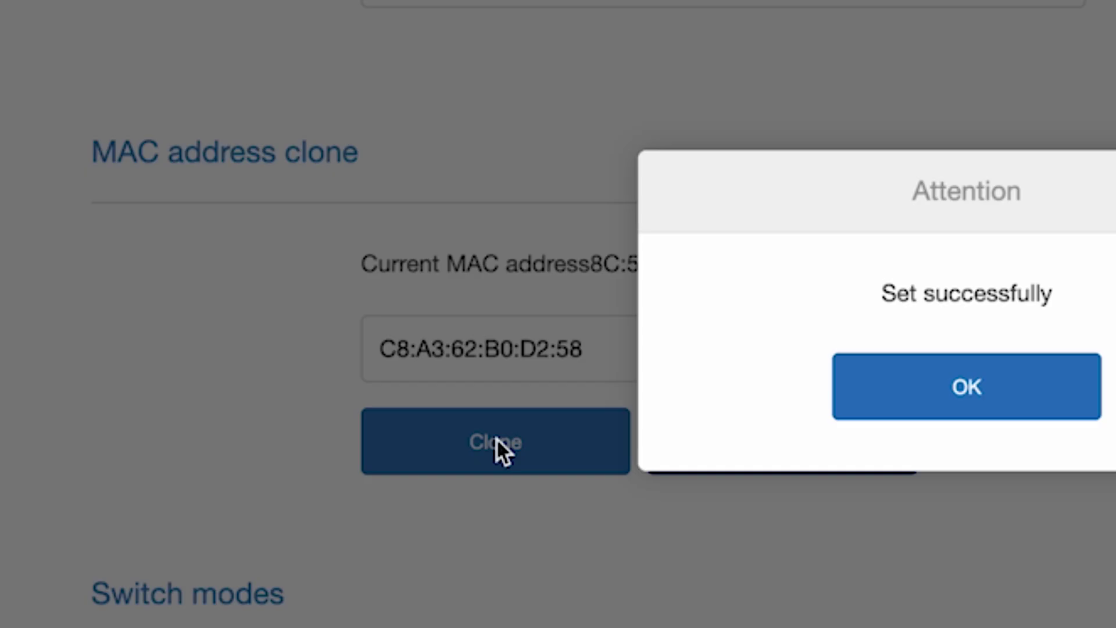
left_click(997, 386)
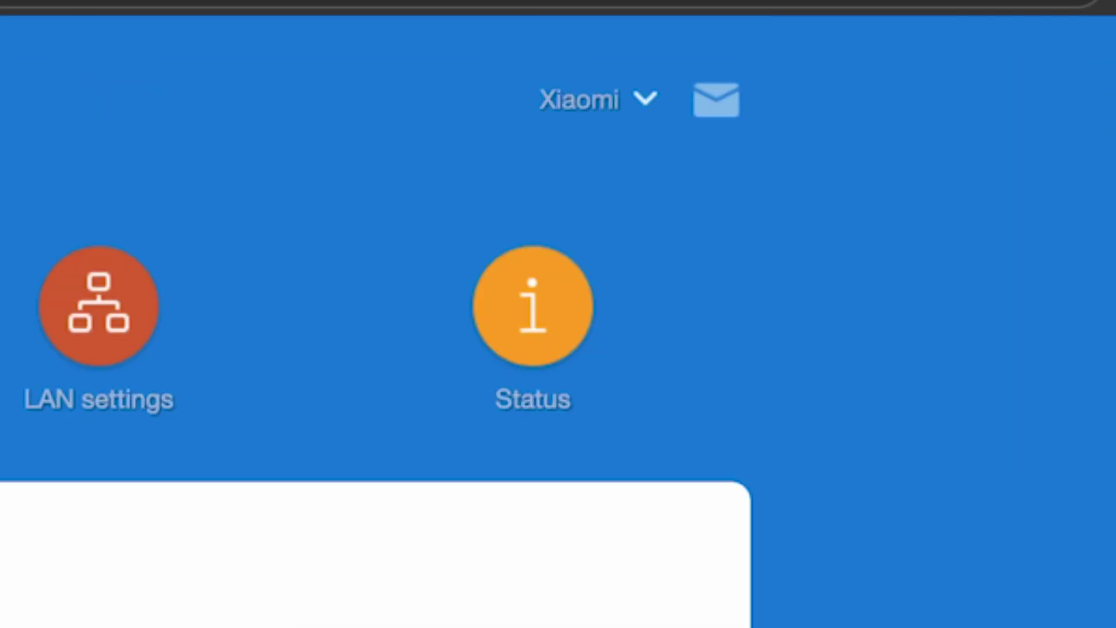
Step: Reboot the router again using the Reboot option in the Xiaomi account menu
left_click(642, 100)
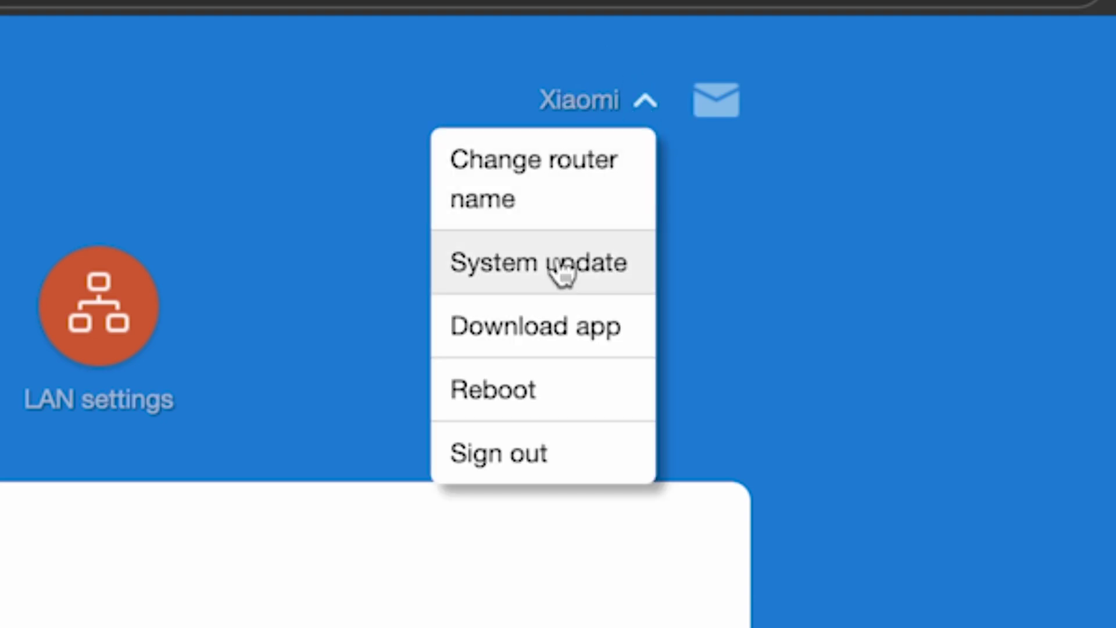
left_click(489, 390)
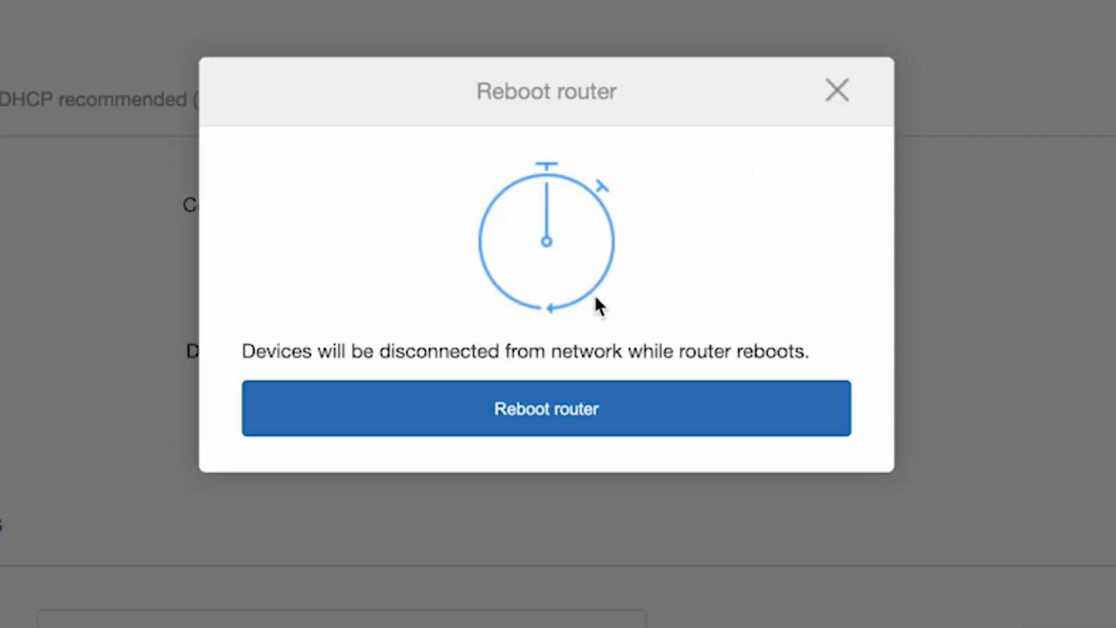
left_click(545, 411)
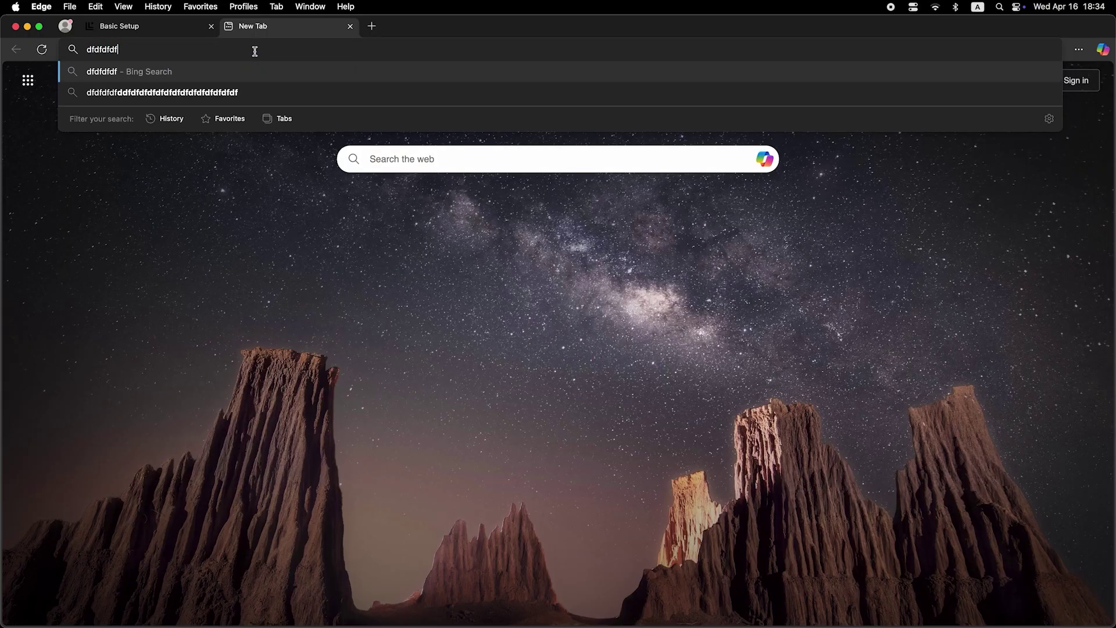
Step: Run a Bing search for 'dfdfdfdf' to confirm internet access after the second reboot
key("Return")
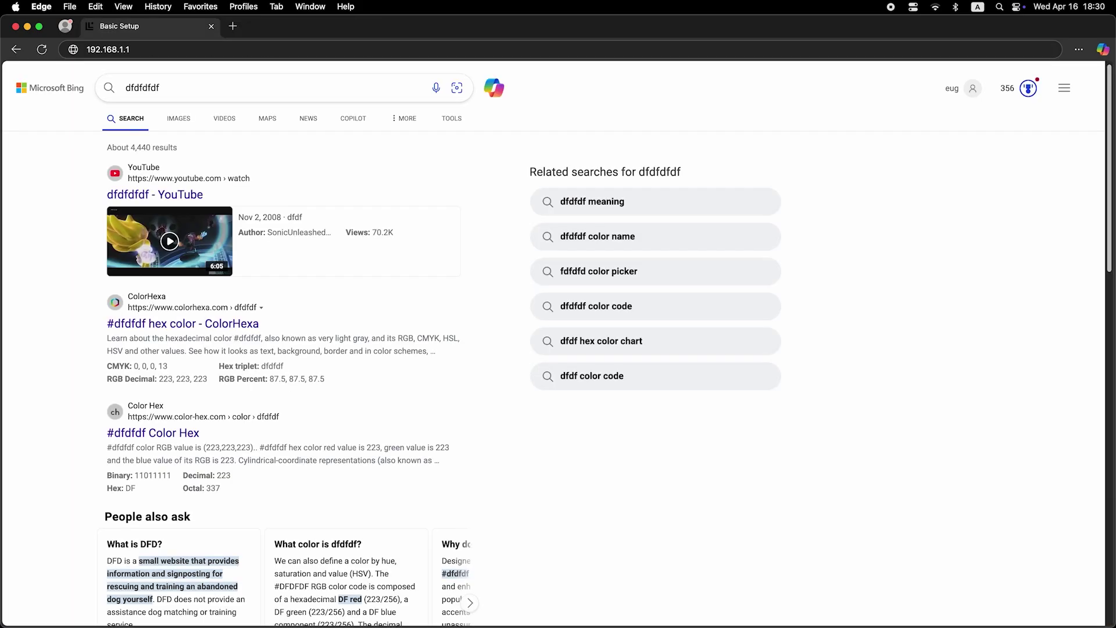